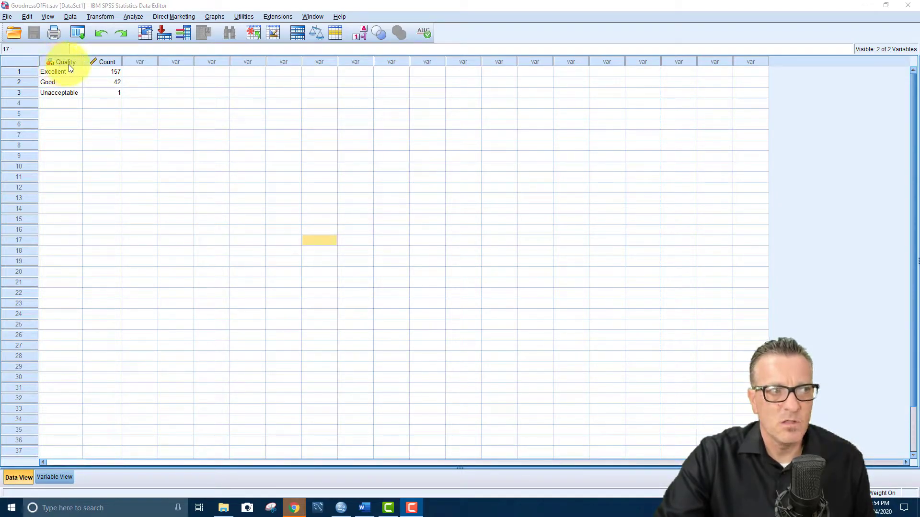
- Inspect the Quality column of GoodnessOfFit.sav in the data grid
{"action": "mouse_move", "coordinate": [68, 64]}
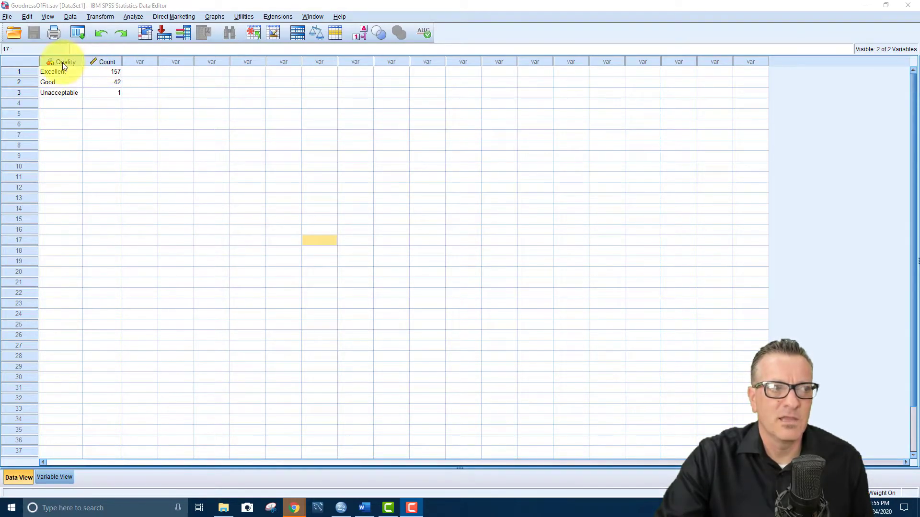
- Check the variable definitions in Variable View, return to Data View, and go to Analyze > Nonparametric Tests
{"action": "left_click", "coordinate": [59, 477]}
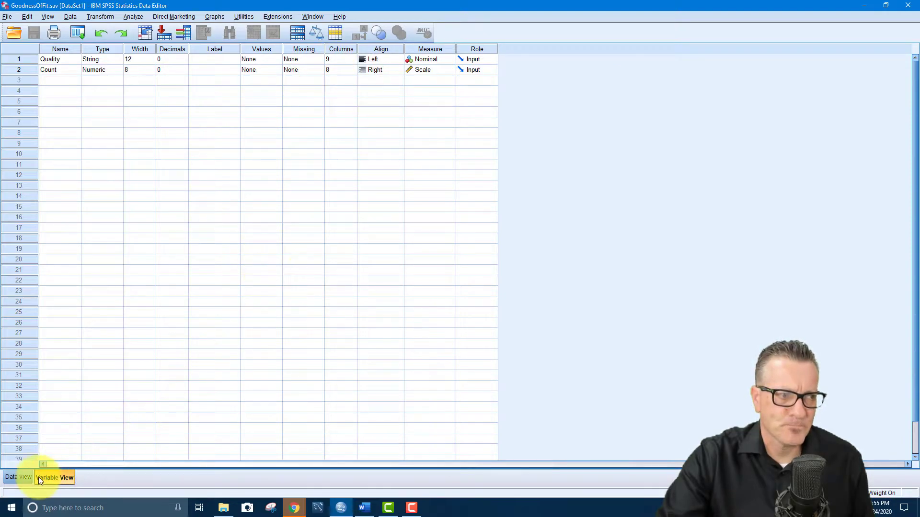
{"action": "left_click", "coordinate": [19, 476]}
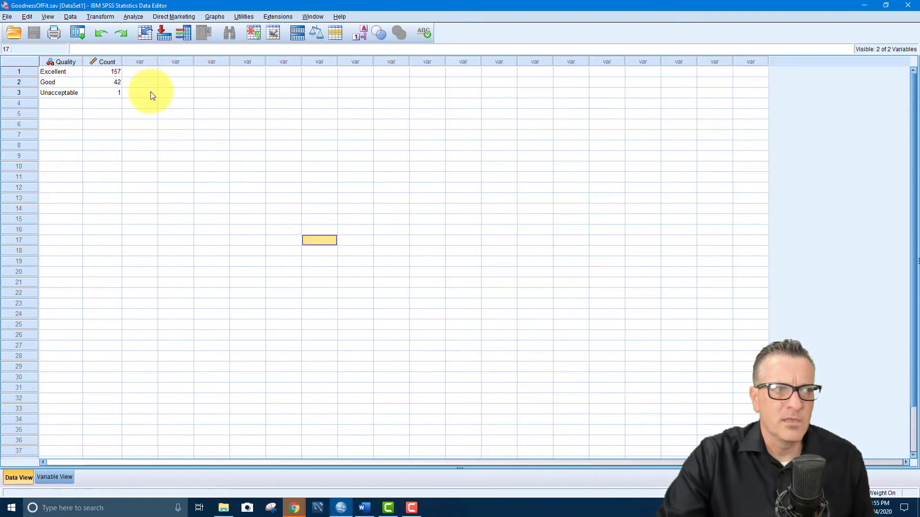
{"action": "left_click", "coordinate": [134, 17]}
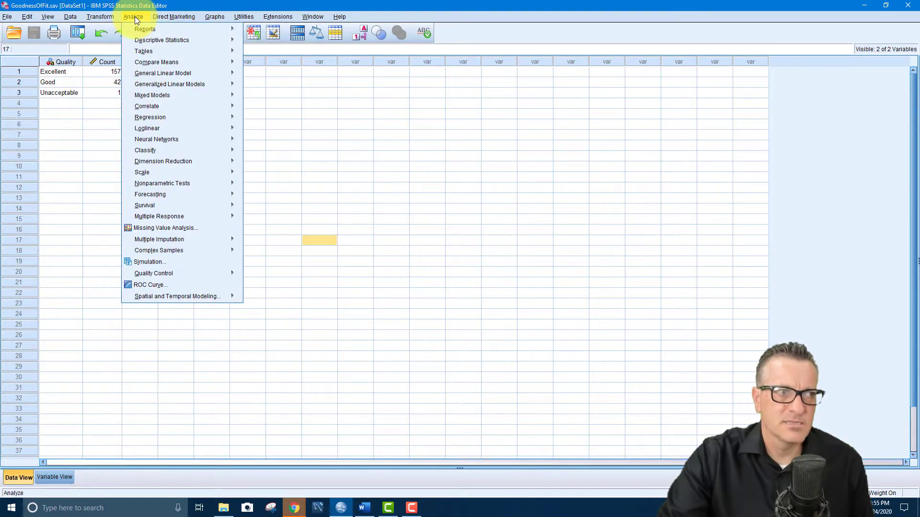
{"action": "mouse_move", "coordinate": [177, 187]}
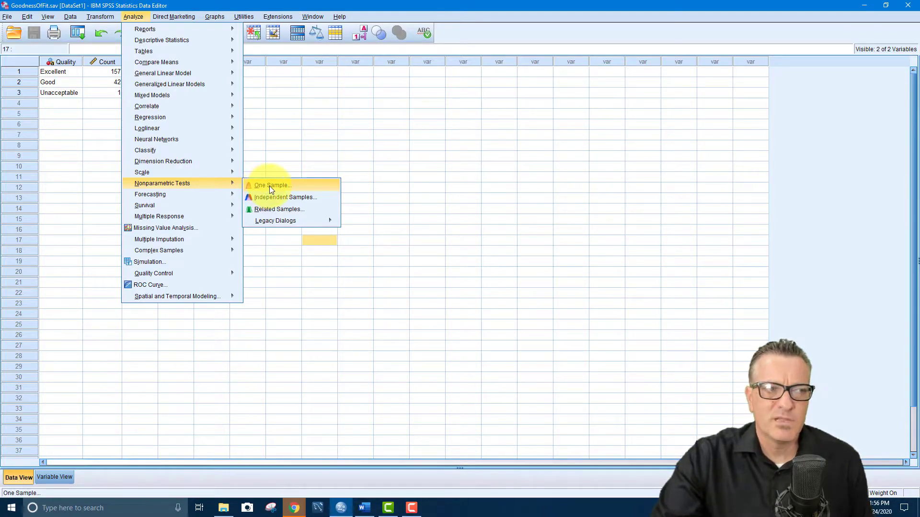
- Open the One-Sample Nonparametric Tests dialog
{"action": "left_click", "coordinate": [280, 189]}
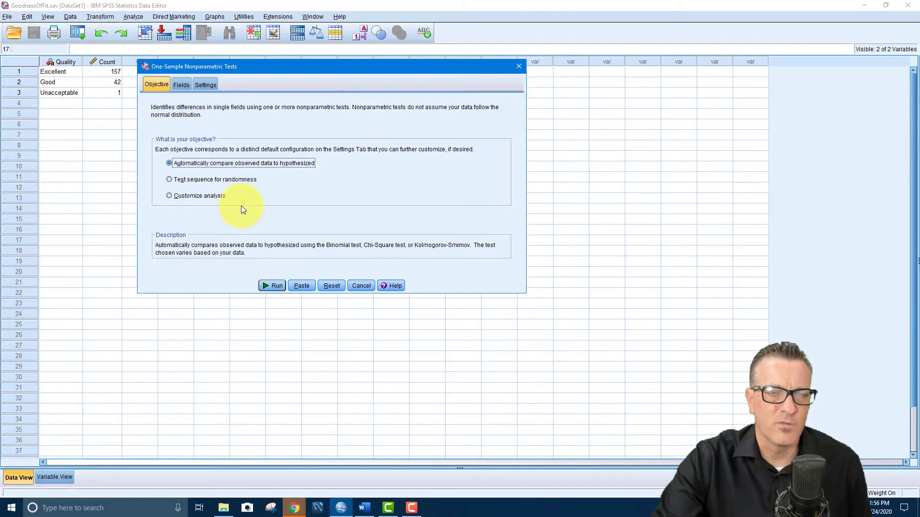
- Use custom field assignments so Quality is the only test field and Count stays unassigned
{"action": "left_click", "coordinate": [182, 84]}
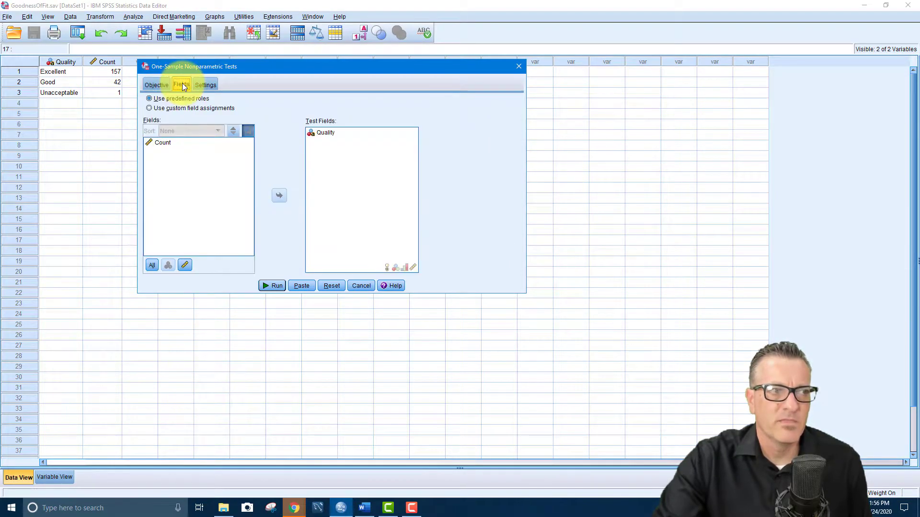
{"action": "left_click", "coordinate": [323, 133]}
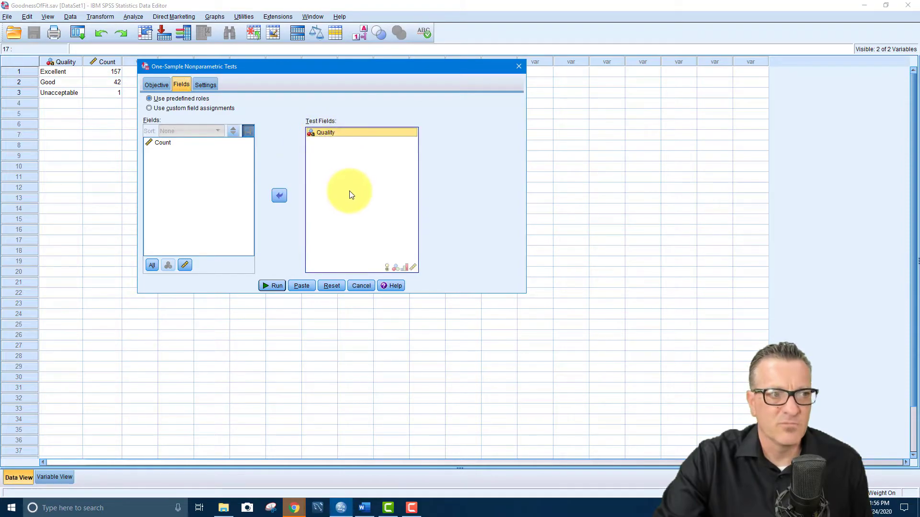
{"action": "left_click", "coordinate": [279, 196]}
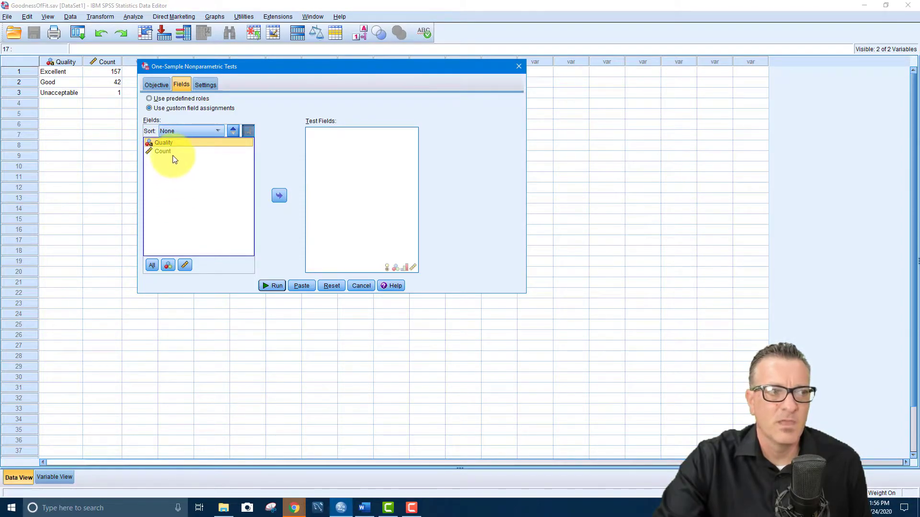
{"action": "left_click", "coordinate": [173, 143]}
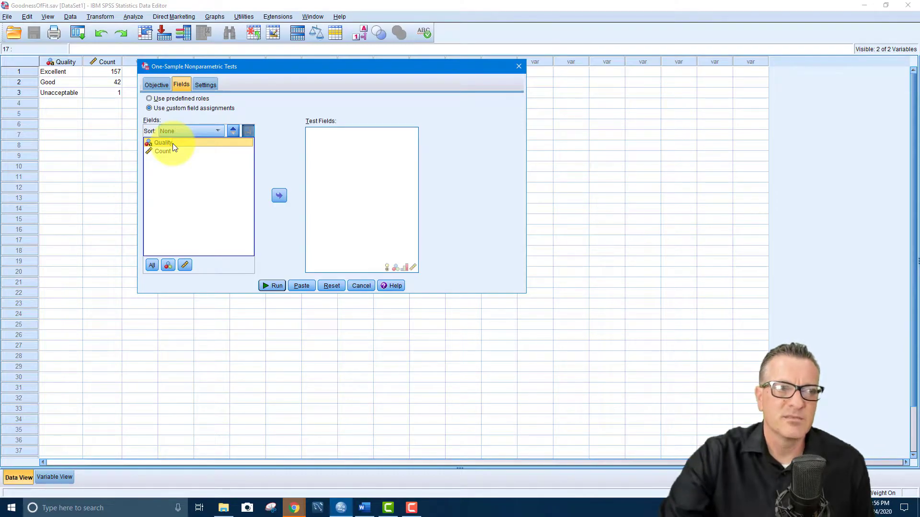
{"action": "left_click", "coordinate": [279, 195]}
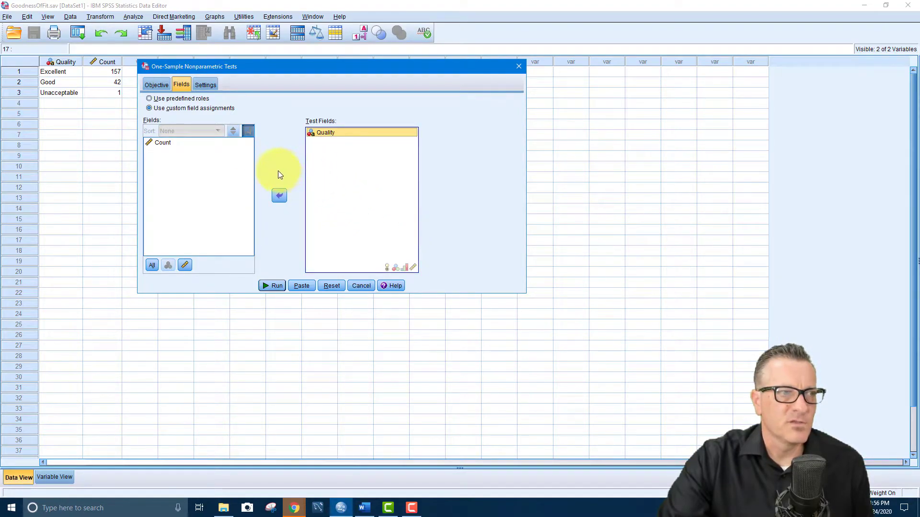
- Under Settings, customize tests to use only the Chi-Square observed-versus-hypothesized probability comparison
{"action": "left_click", "coordinate": [206, 85]}
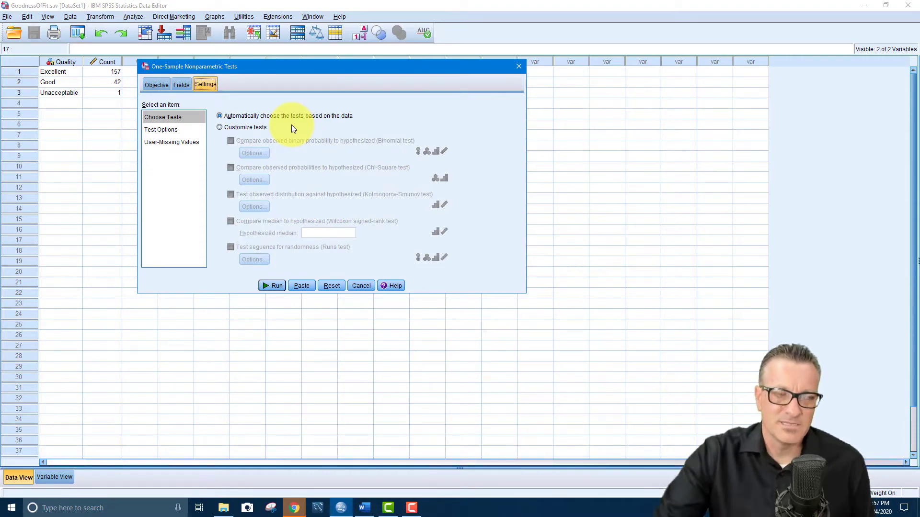
{"action": "left_click", "coordinate": [220, 127]}
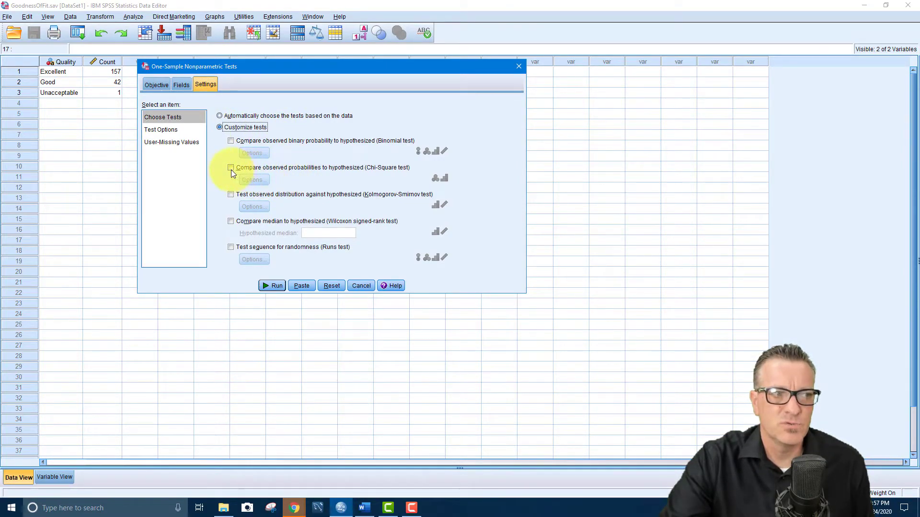
{"action": "left_click", "coordinate": [231, 167]}
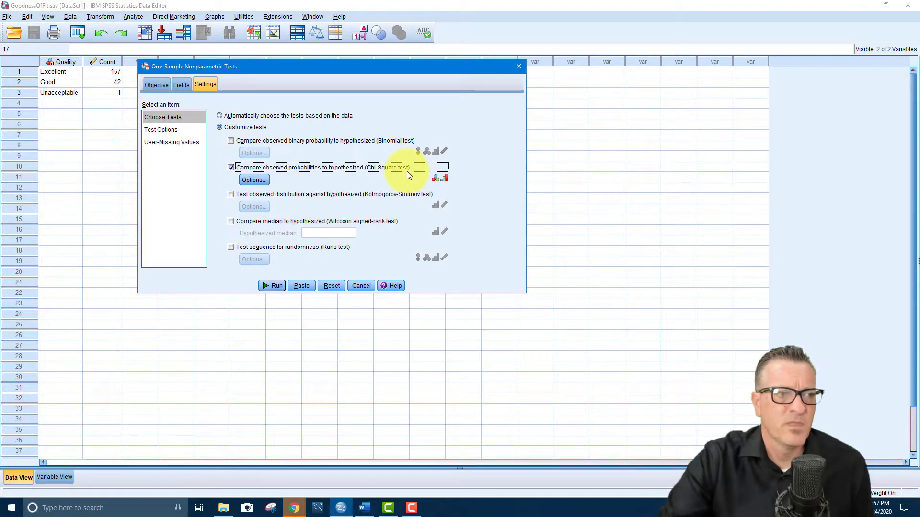
- Open the Chi-Square test Options, currently set to equal probability for all categories
{"action": "left_click", "coordinate": [255, 180]}
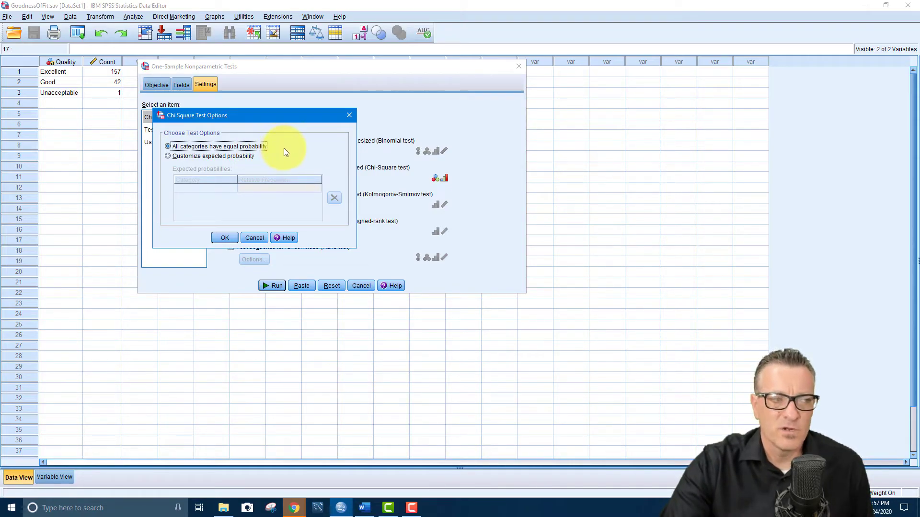
- Switch to custom expected probabilities and enter category Excellent with relative frequency .80
{"action": "left_click", "coordinate": [167, 156]}
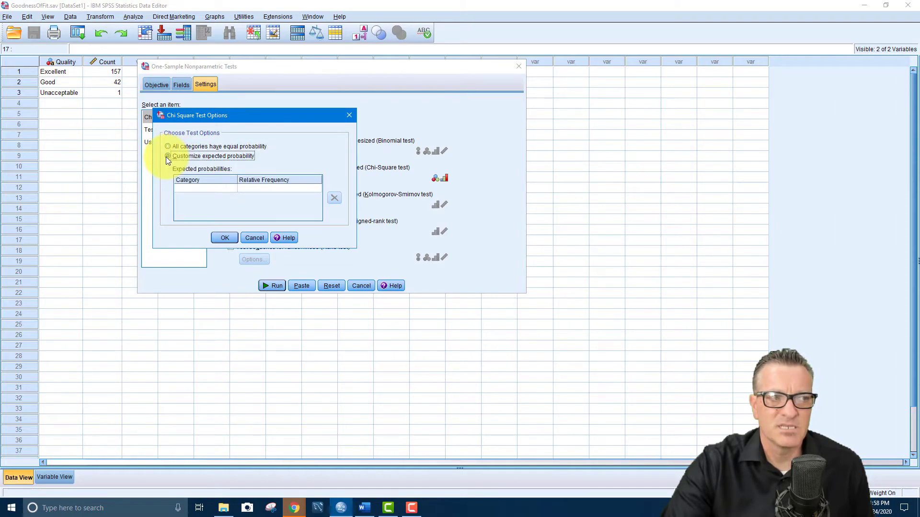
{"action": "left_click", "coordinate": [214, 187]}
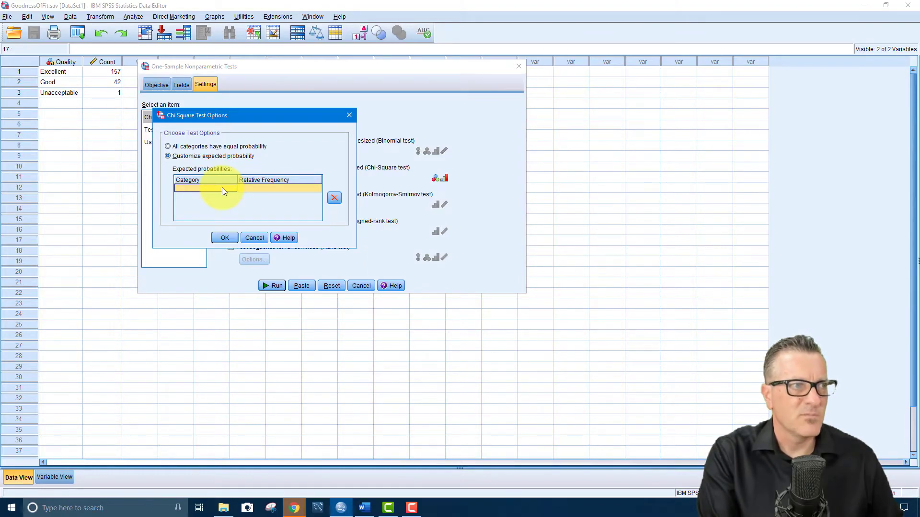
{"action": "type", "text": "Exce"}
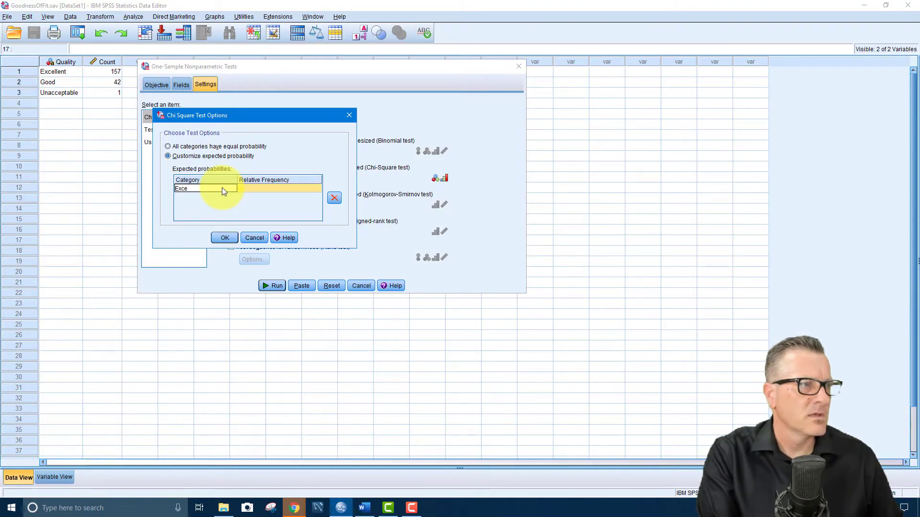
{"action": "type", "text": "llent"}
{"action": "key", "text": "Return"}
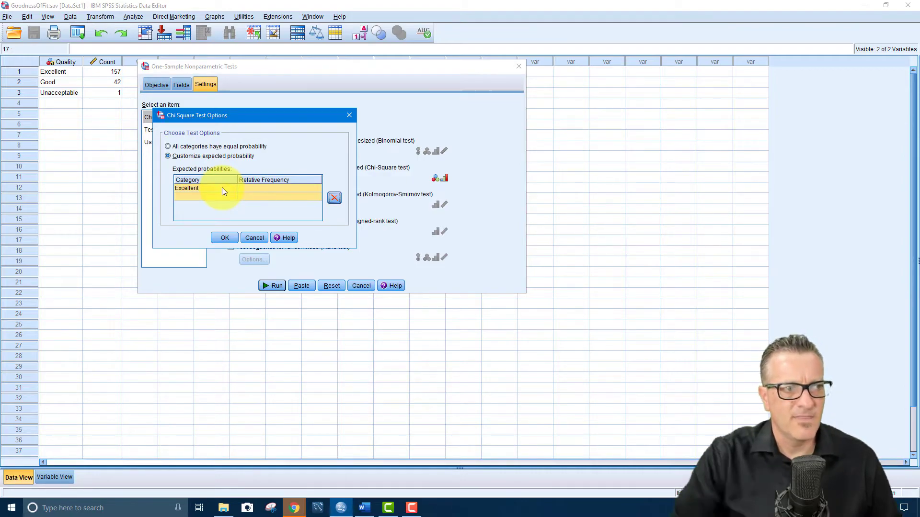
{"action": "left_click", "coordinate": [244, 188]}
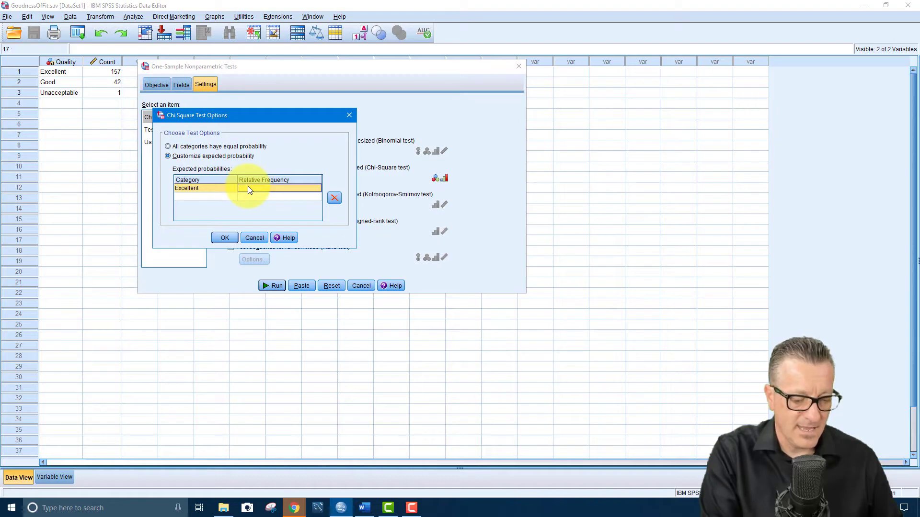
{"action": "left_click", "coordinate": [248, 187]}
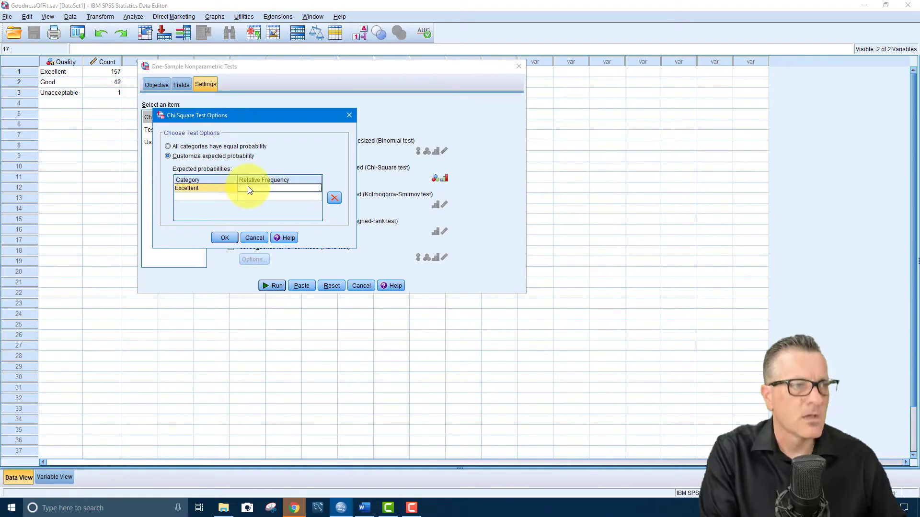
{"action": "type", "text": ".8"}
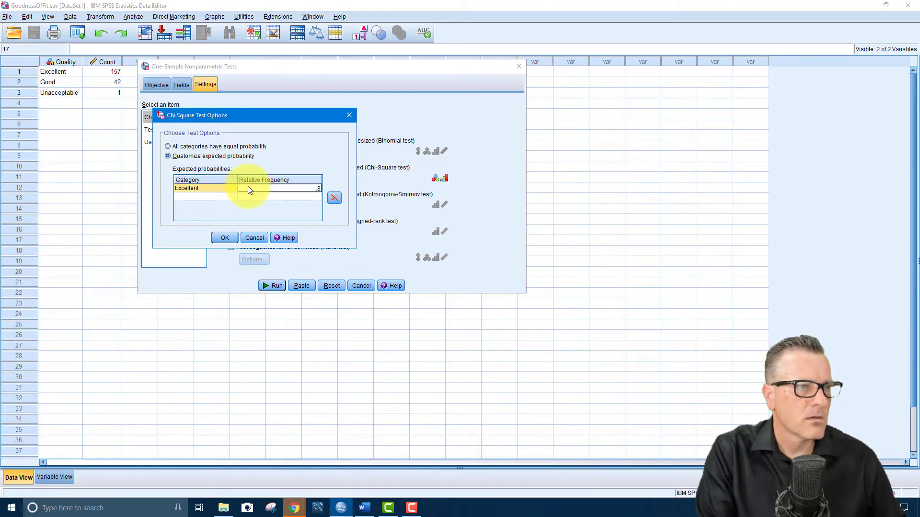
{"action": "type", "text": "0"}
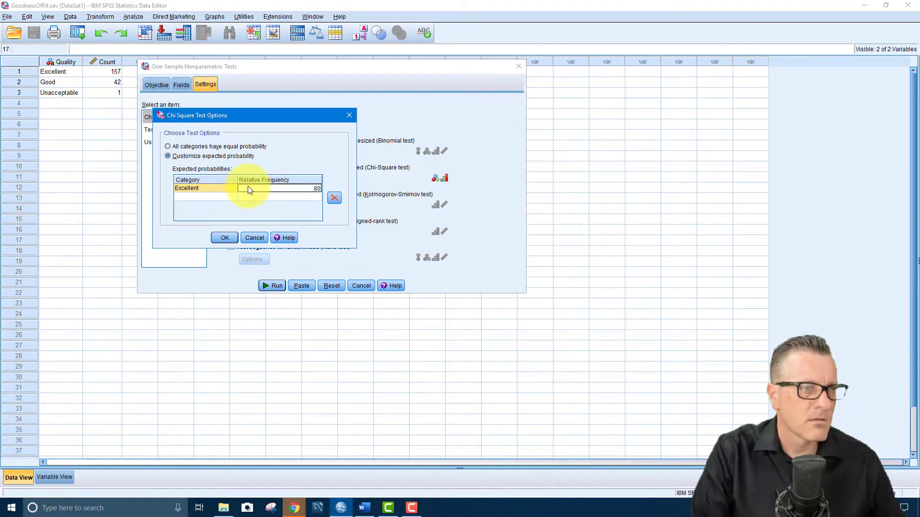
- Add Good at .15 and Unacceptable at .05, then confirm the expected probabilities
{"action": "left_click", "coordinate": [216, 196]}
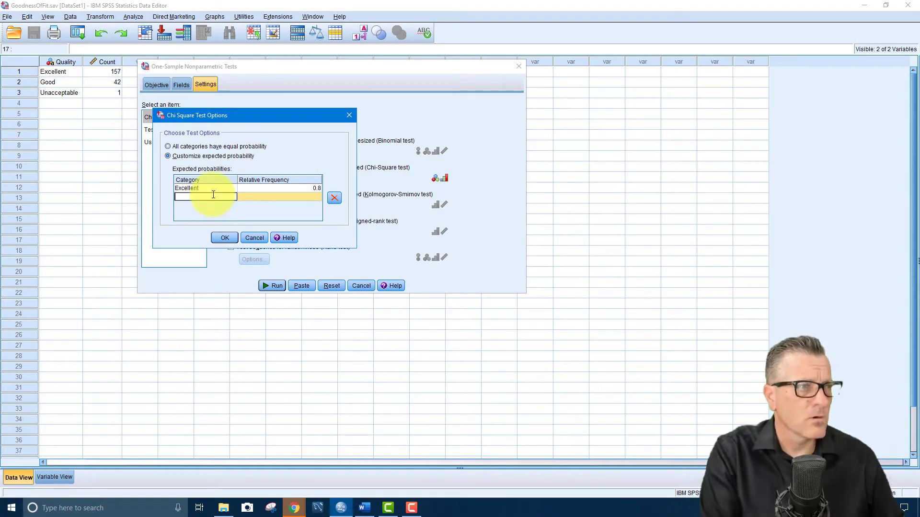
{"action": "type", "text": "Good"}
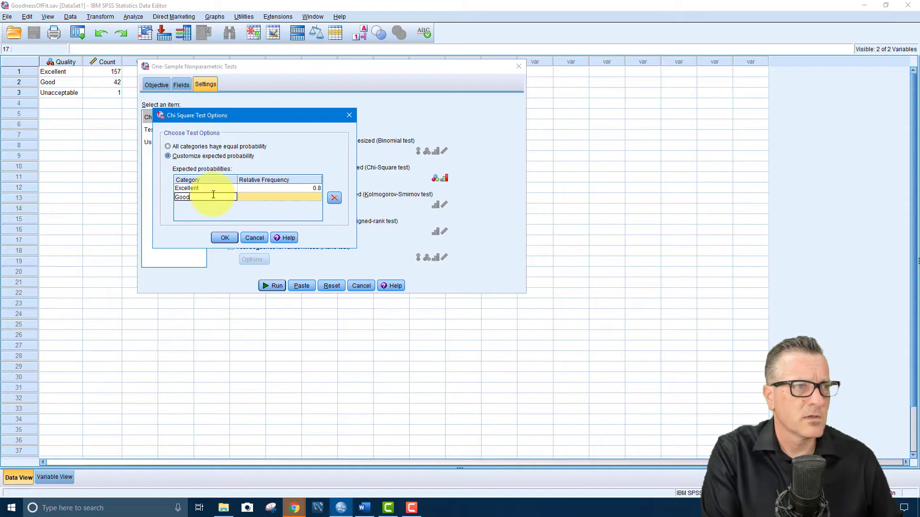
{"action": "key", "text": "Tab"}
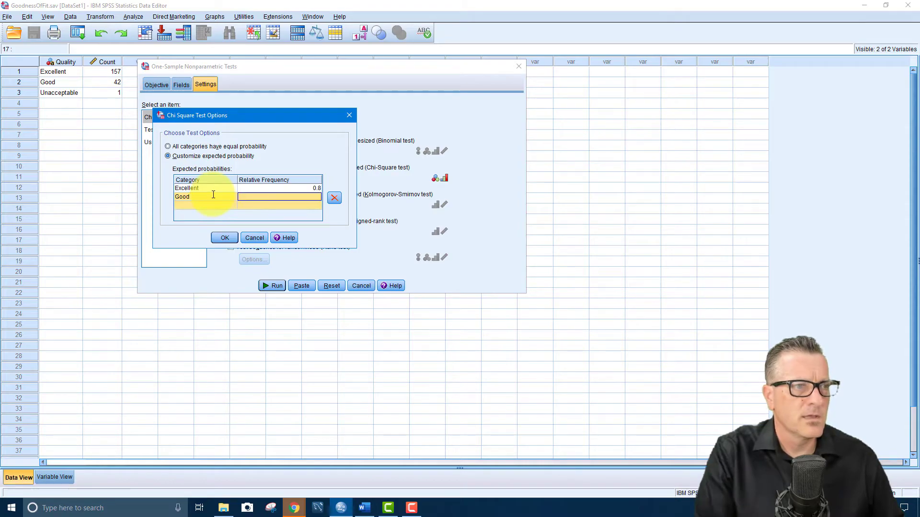
{"action": "left_click", "coordinate": [246, 196]}
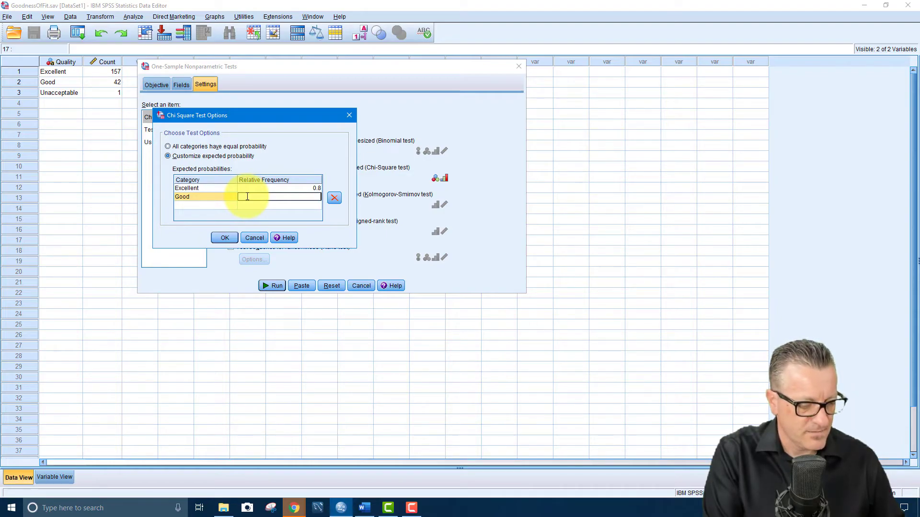
{"action": "type", "text": ".15"}
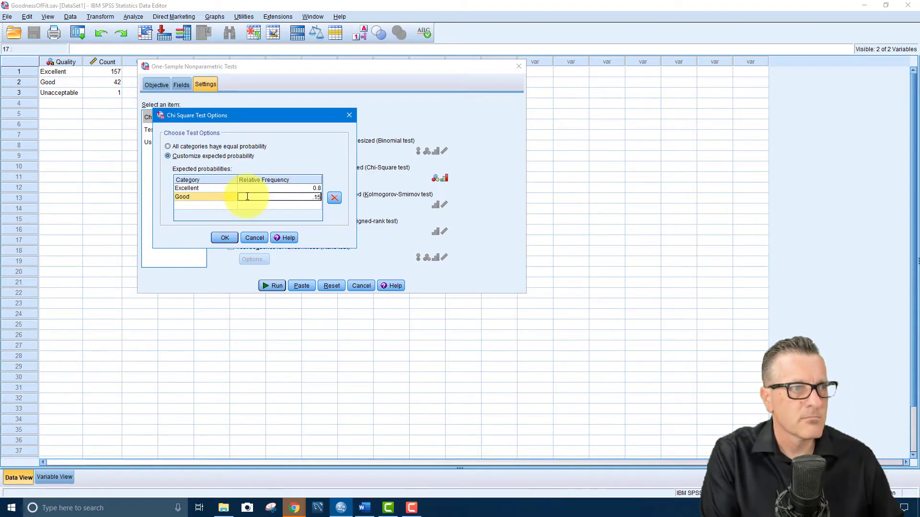
{"action": "left_click", "coordinate": [201, 205]}
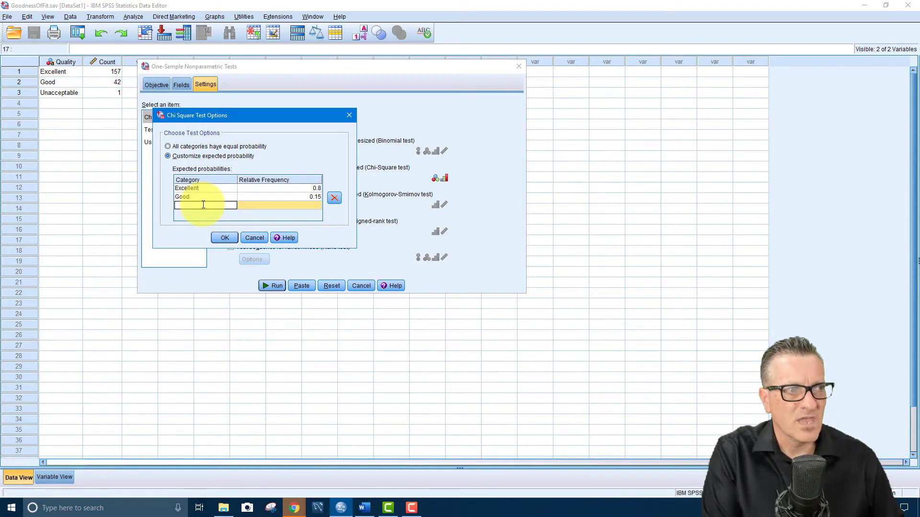
{"action": "type", "text": "Unac"}
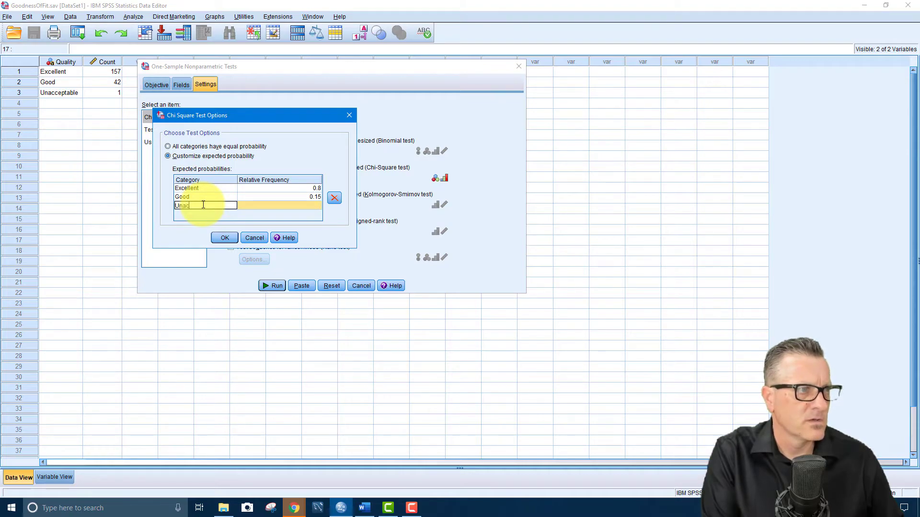
{"action": "type", "text": "ceptable"}
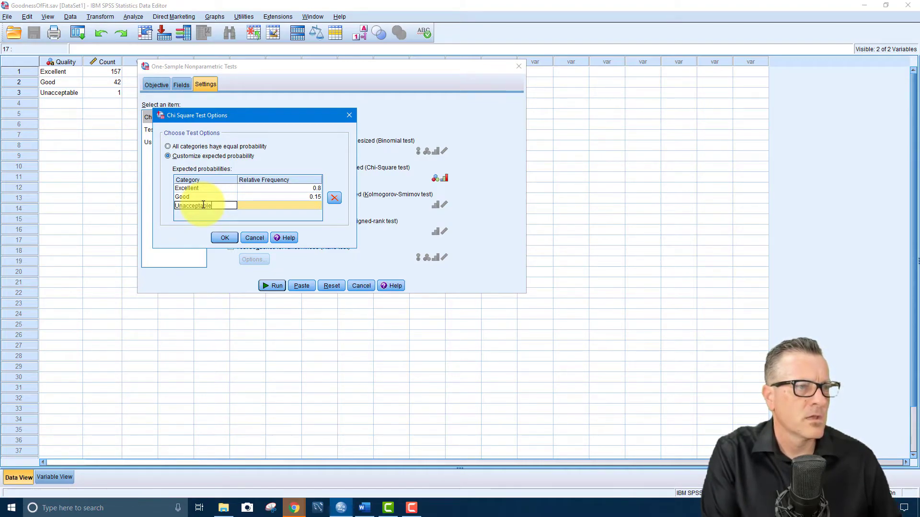
{"action": "key", "text": "Tab"}
{"action": "type", "text": ".05"}
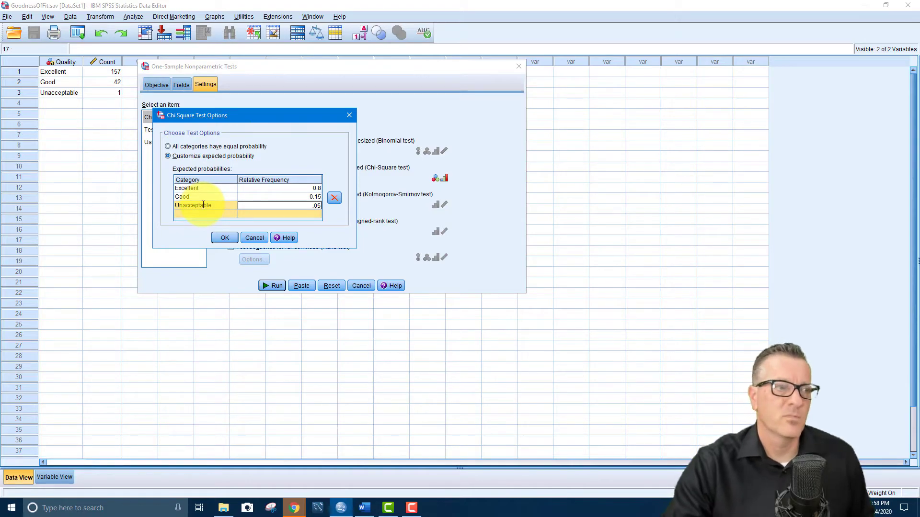
{"action": "left_click", "coordinate": [225, 238]}
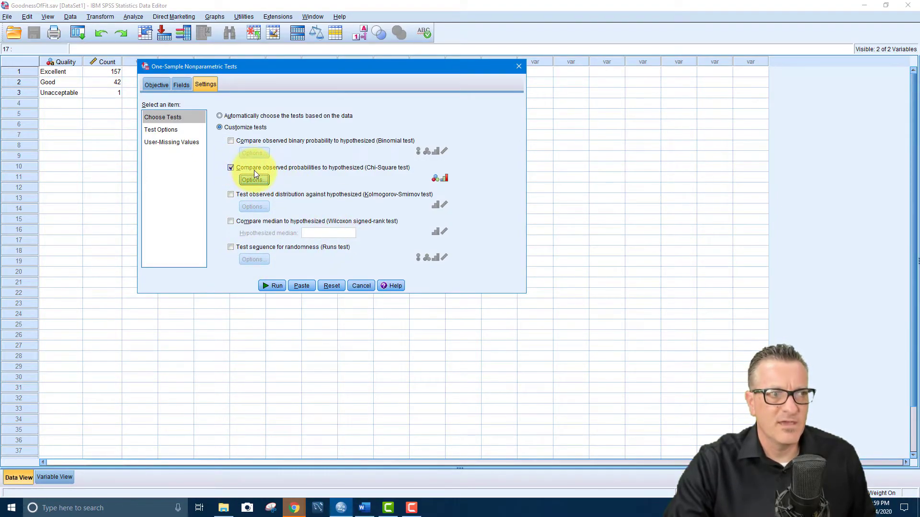
{"action": "left_click", "coordinate": [160, 130]}
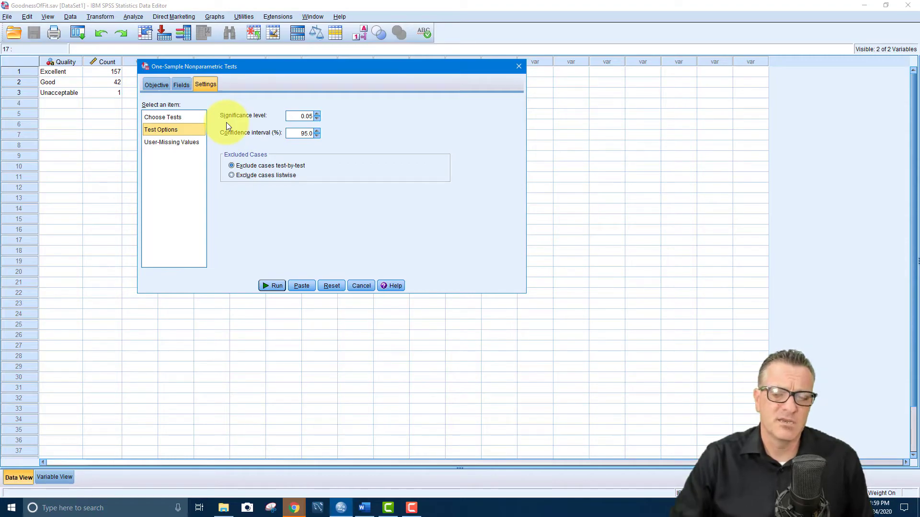
{"action": "left_click", "coordinate": [316, 119]}
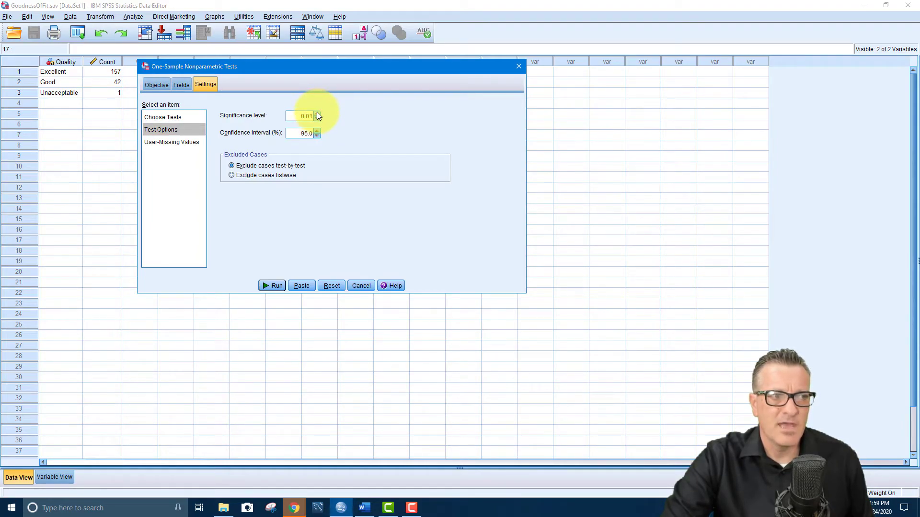
{"action": "left_click", "coordinate": [317, 113]}
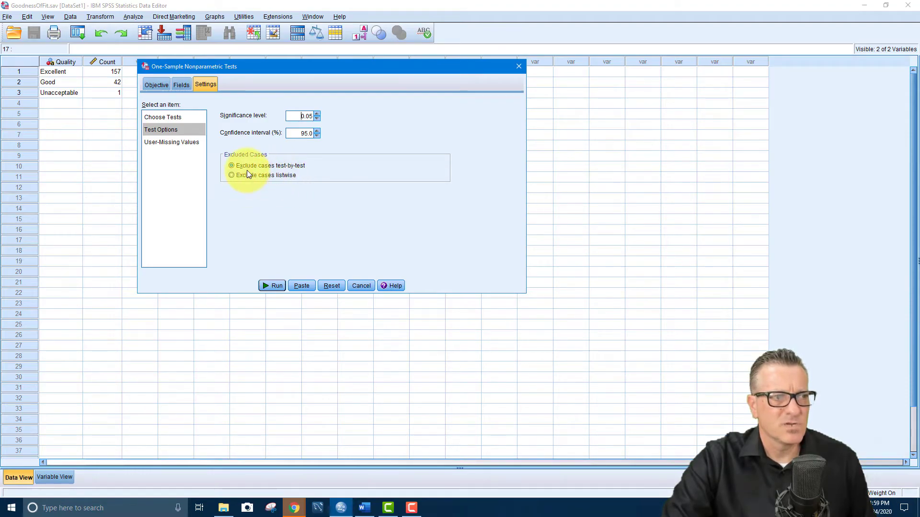
{"action": "left_click", "coordinate": [171, 142]}
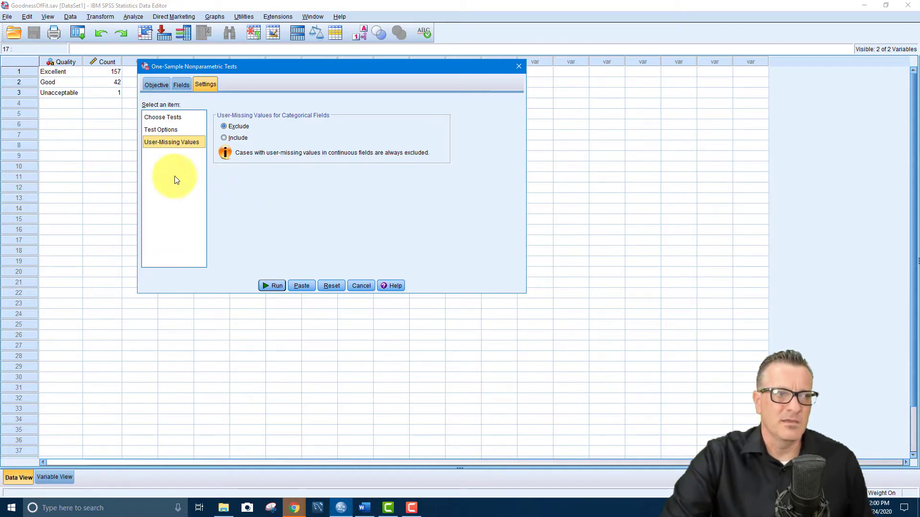
{"action": "left_click", "coordinate": [155, 119]}
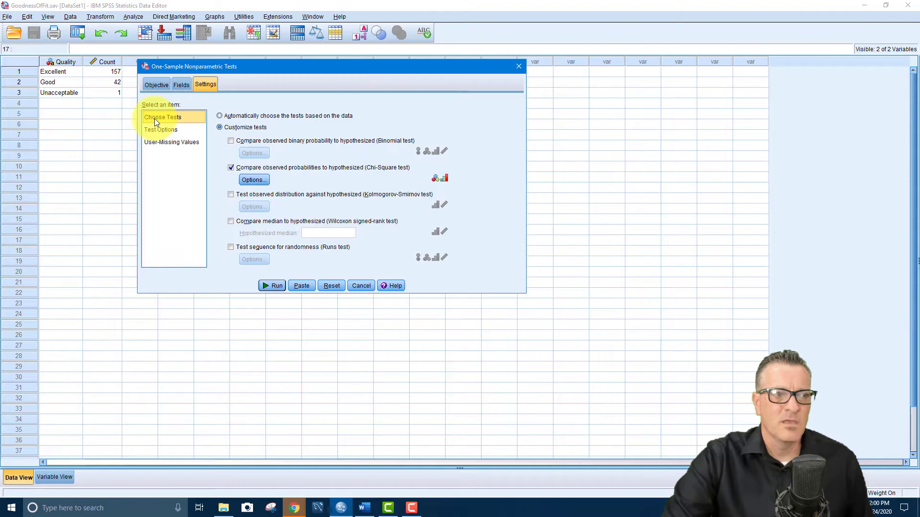
- Run the test and select the Hypothesis Test Summary showing significance .002 and null rejected
{"action": "left_click", "coordinate": [276, 286]}
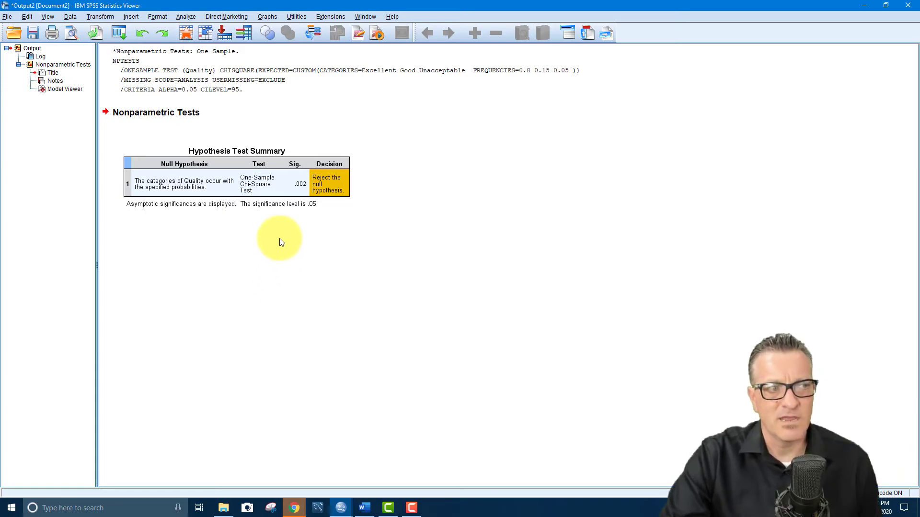
{"action": "left_click", "coordinate": [302, 223]}
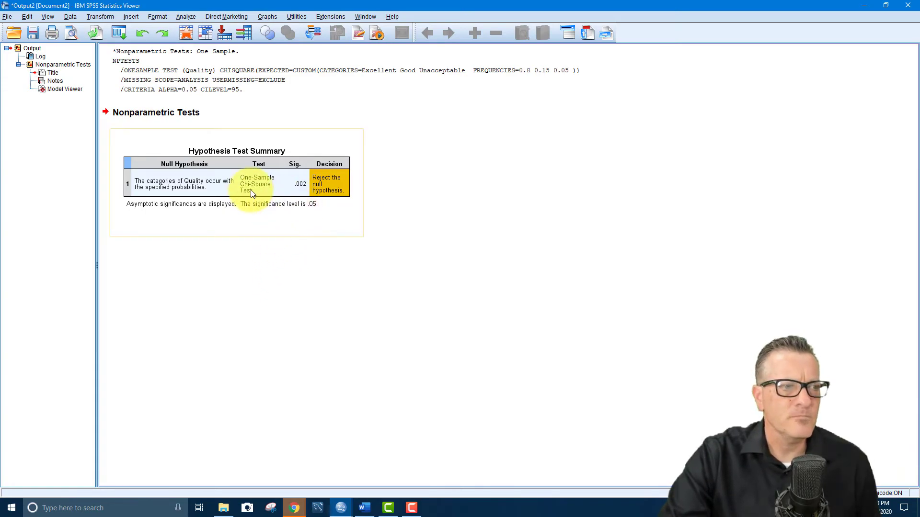
{"action": "left_click", "coordinate": [124, 117]}
{"action": "left_click", "coordinate": [157, 193]}
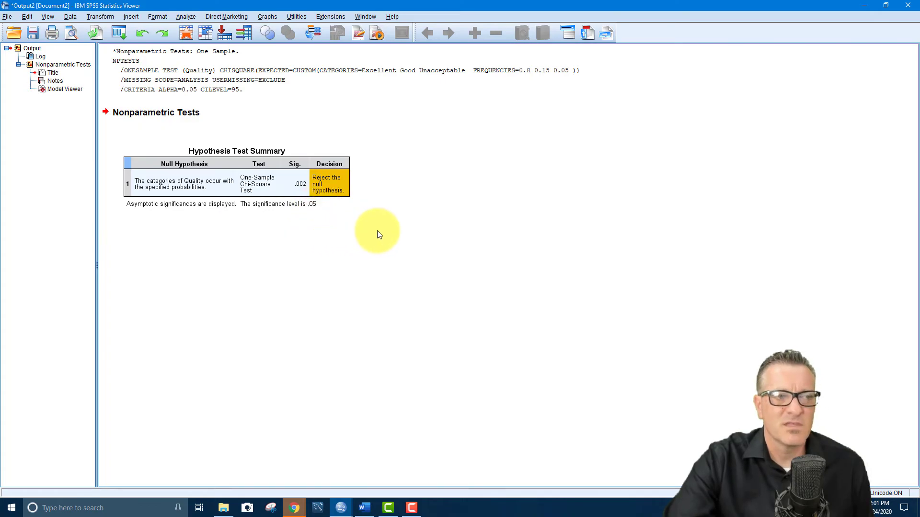
- Open the Hypothesis Test Summary in the Model Viewer to see the frequency chart and statistic 12.956
{"action": "double_click", "coordinate": [329, 184]}
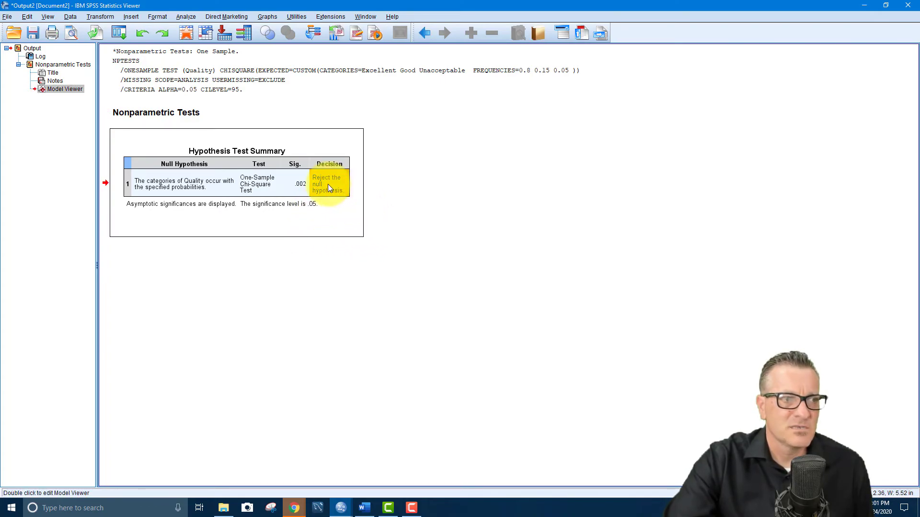